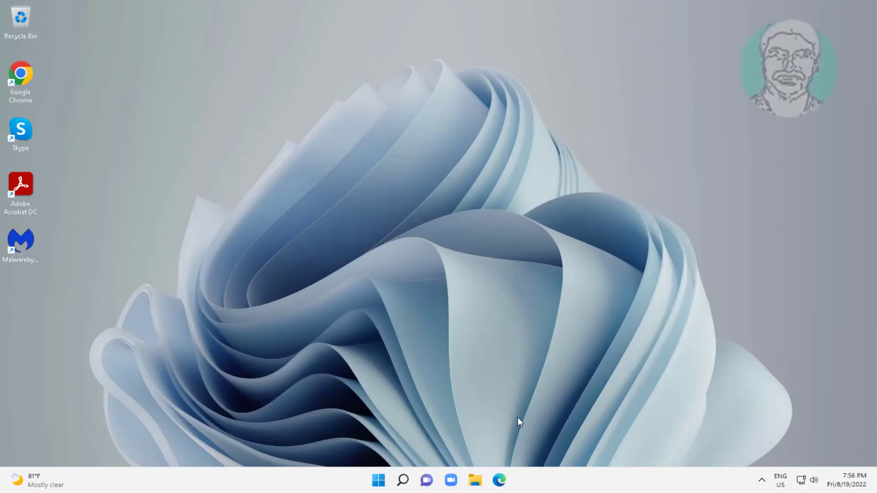
Launch the troubleshooter by pasting msdt.exe -id DeviceDiagnostic into the Run dialog.
right_click(382, 482)
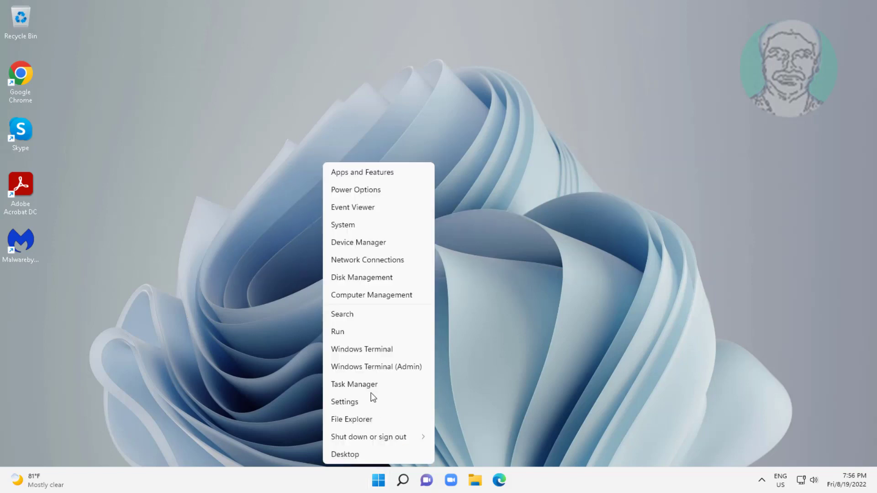
click(341, 333)
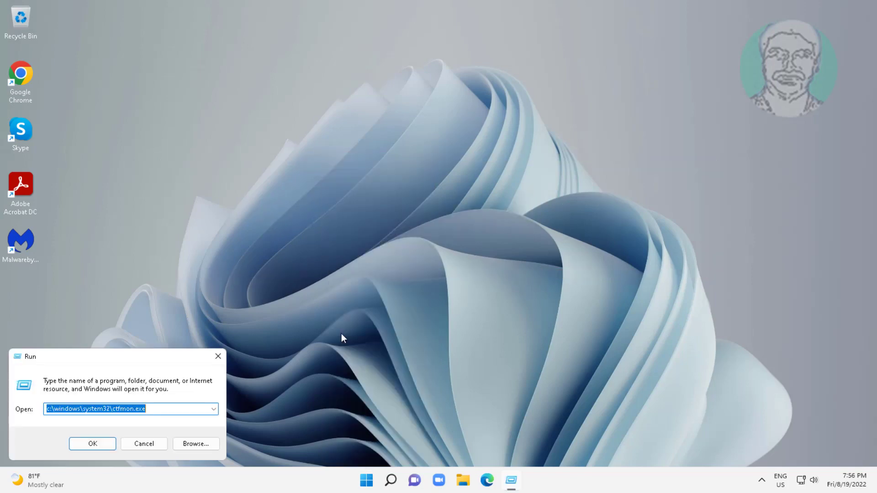
right_click(92, 411)
click(121, 308)
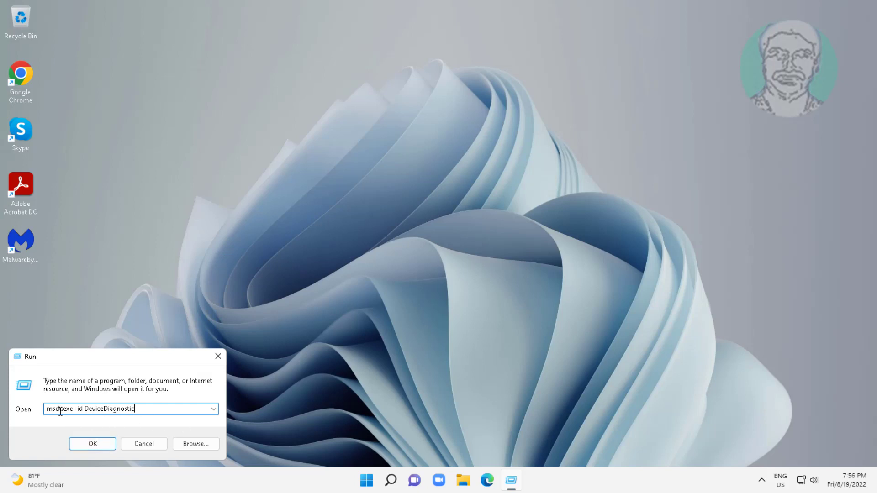
click(92, 443)
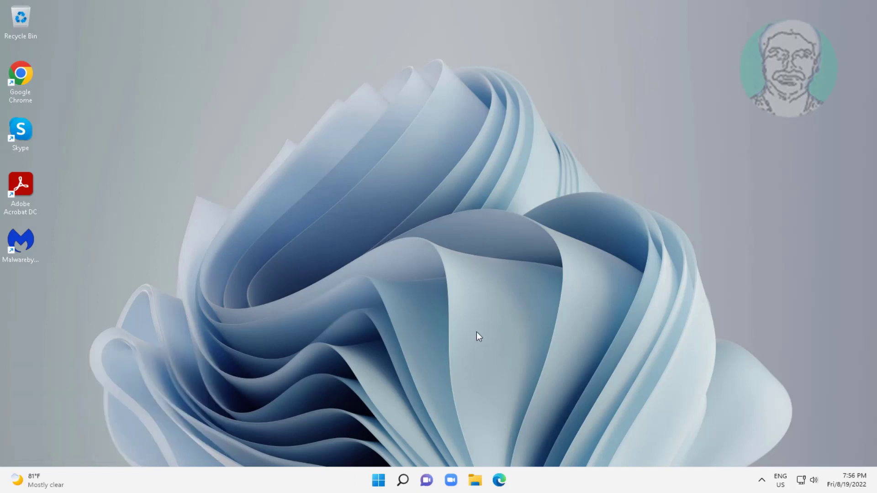
Advance the troubleshooter, choose 'I don't see my device listed', and close it.
click(538, 341)
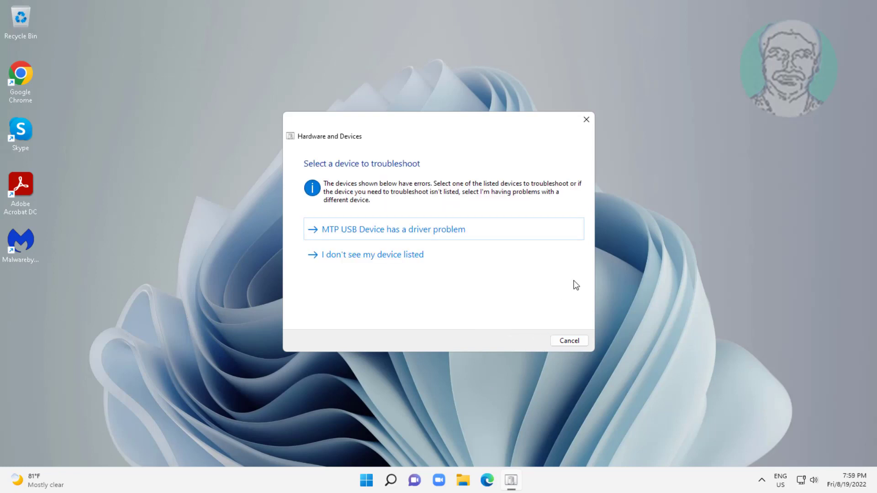
click(384, 258)
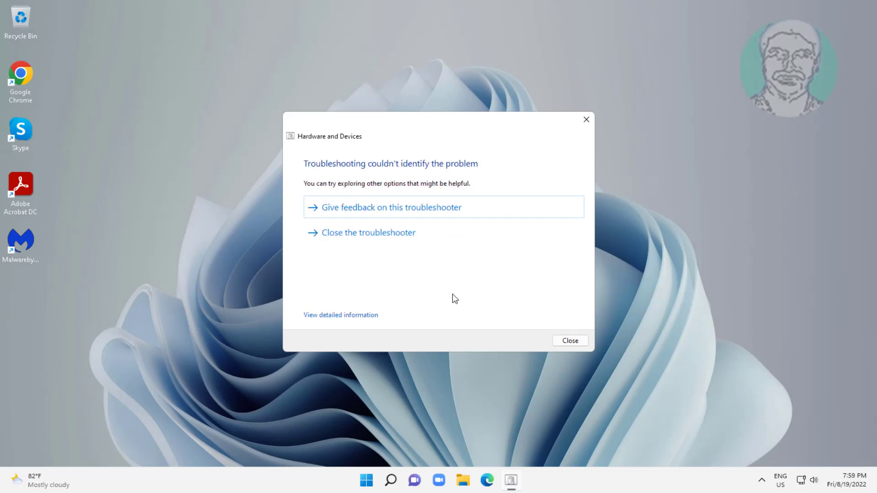
click(564, 340)
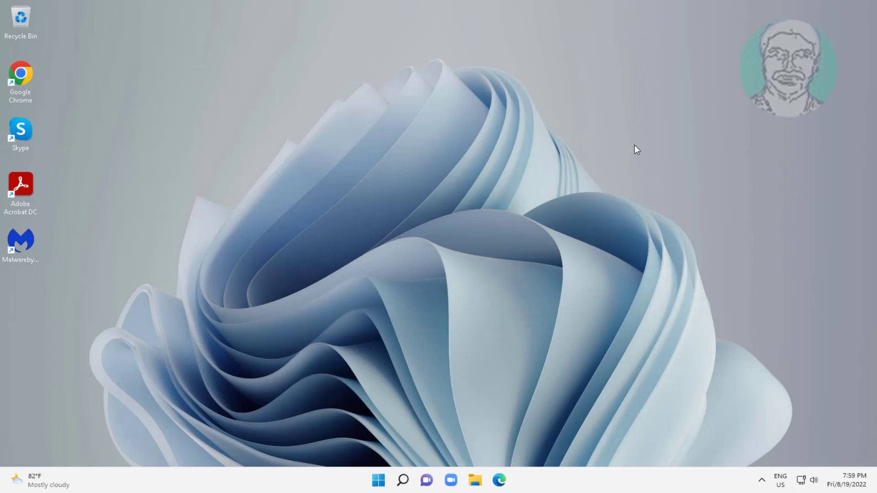
End the Paint process from Task Manager's process list, then close Task Manager.
right_click(364, 483)
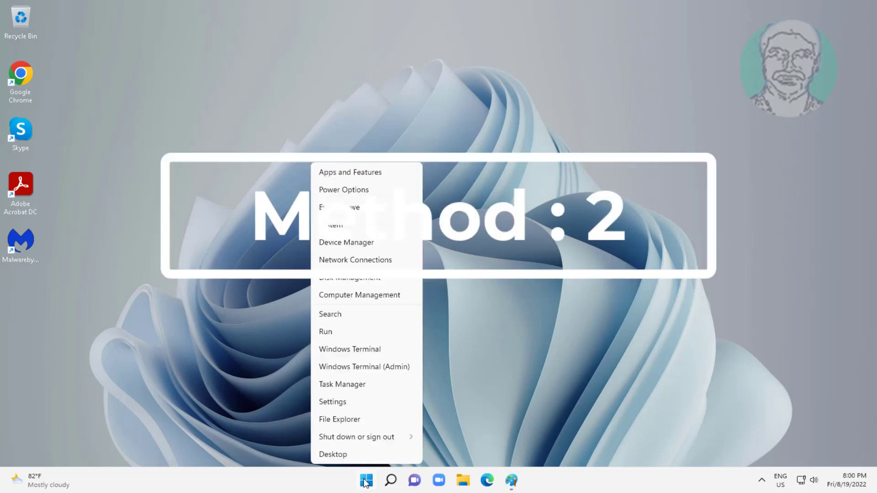
click(344, 383)
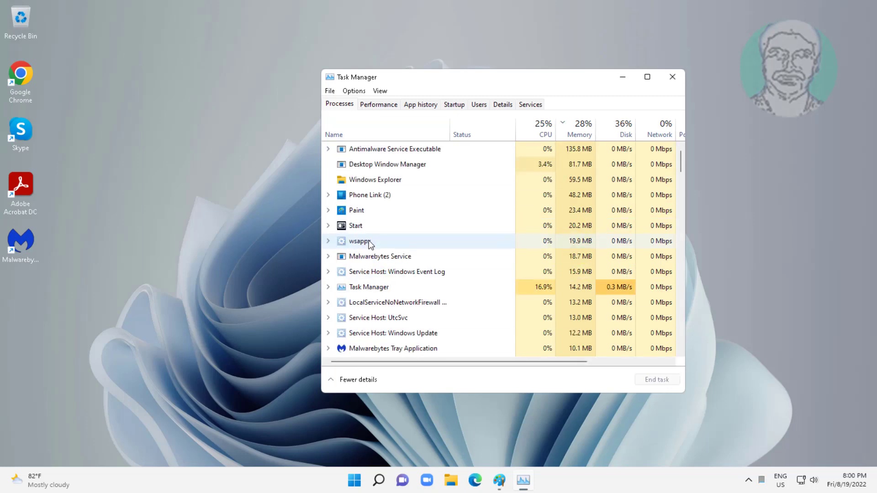
click(368, 211)
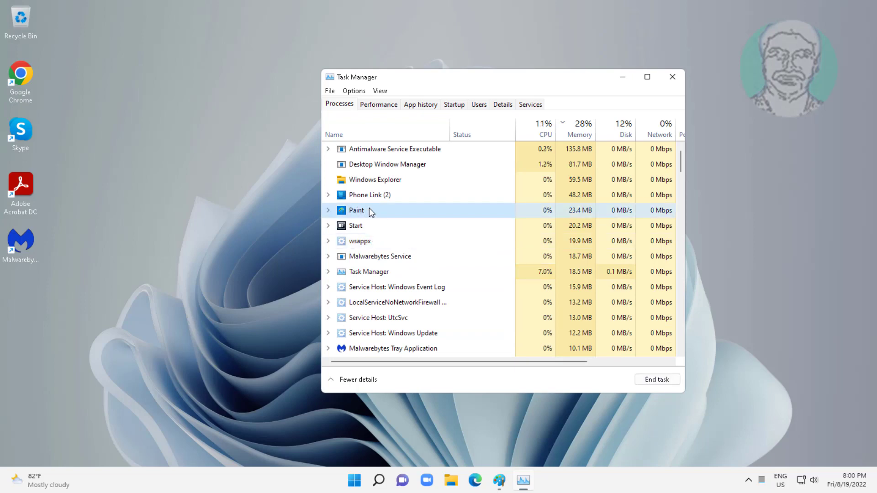
click(656, 380)
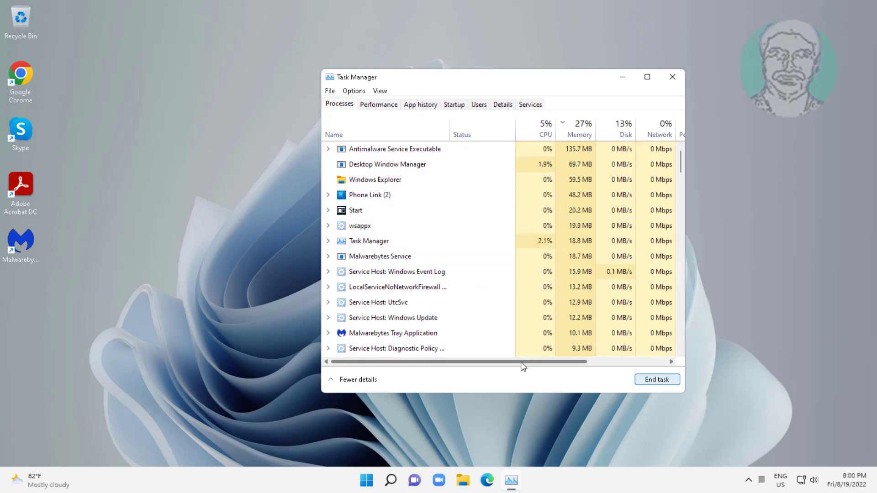
click(670, 77)
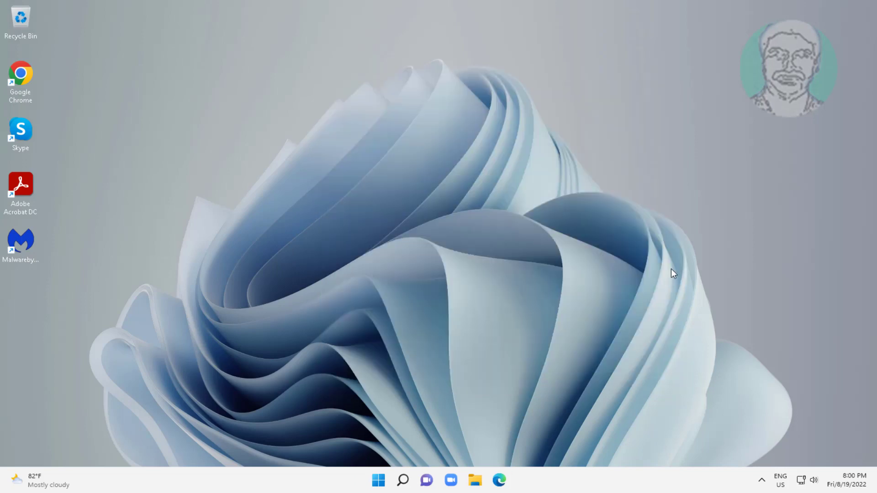
Switch the Mouse keys toggle to Off under Settings > Accessibility > Mouse.
click(378, 479)
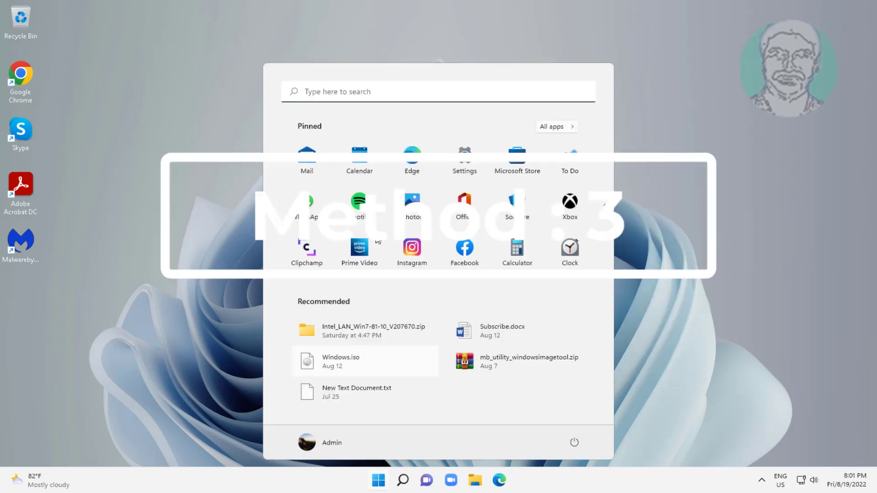
click(464, 161)
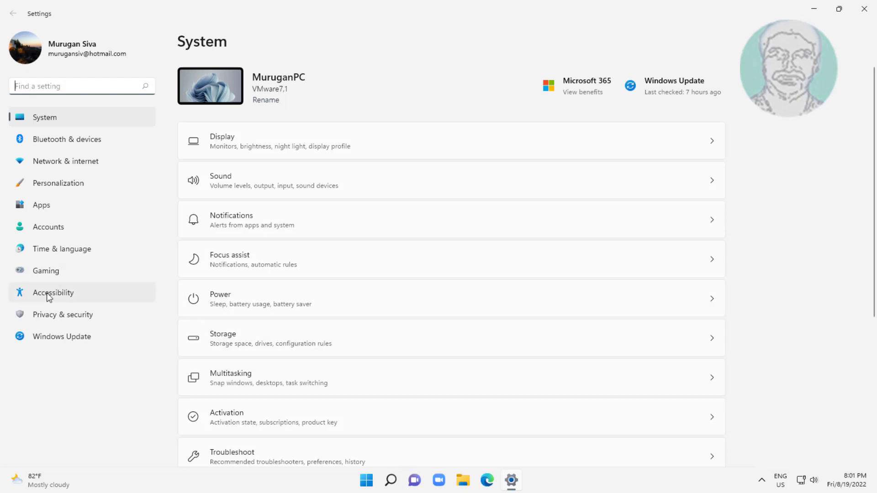
click(49, 295)
scroll(350, 387, down, 3)
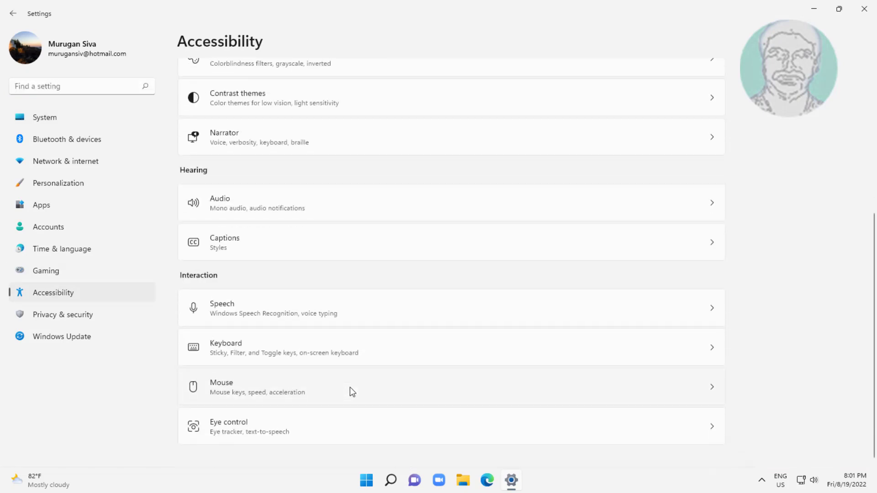
click(254, 384)
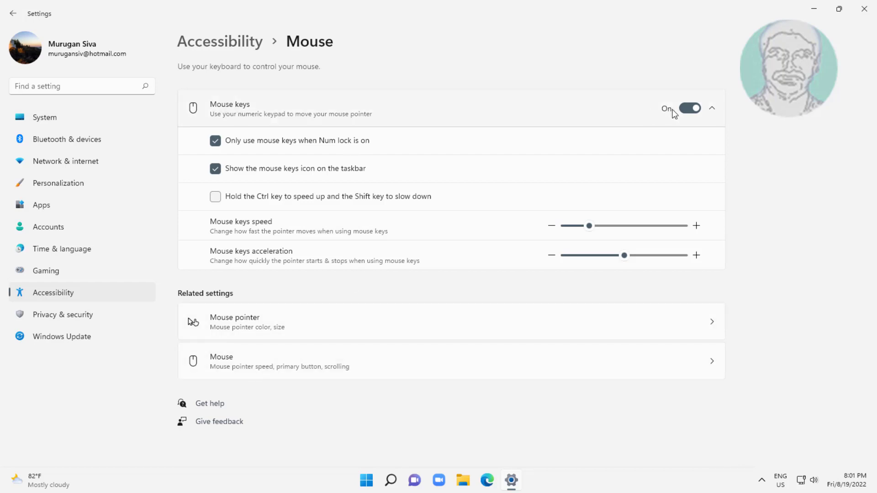
click(687, 114)
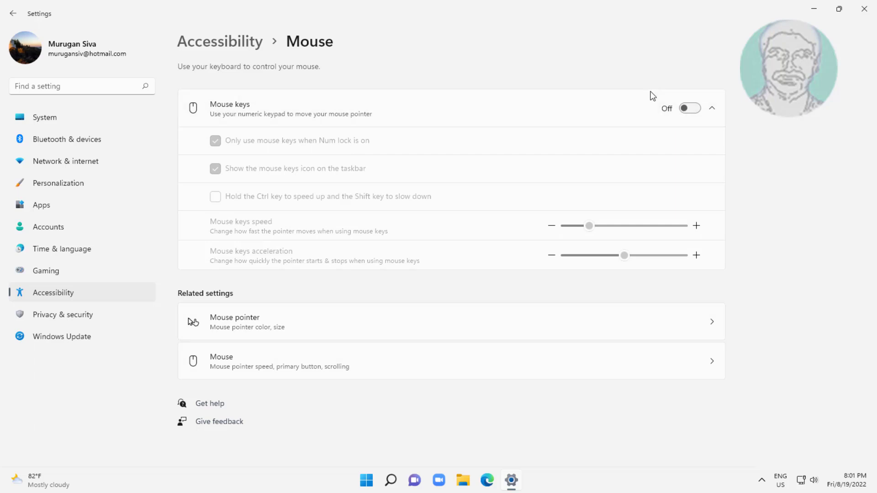
Close Settings and open the Windows search panel.
click(864, 9)
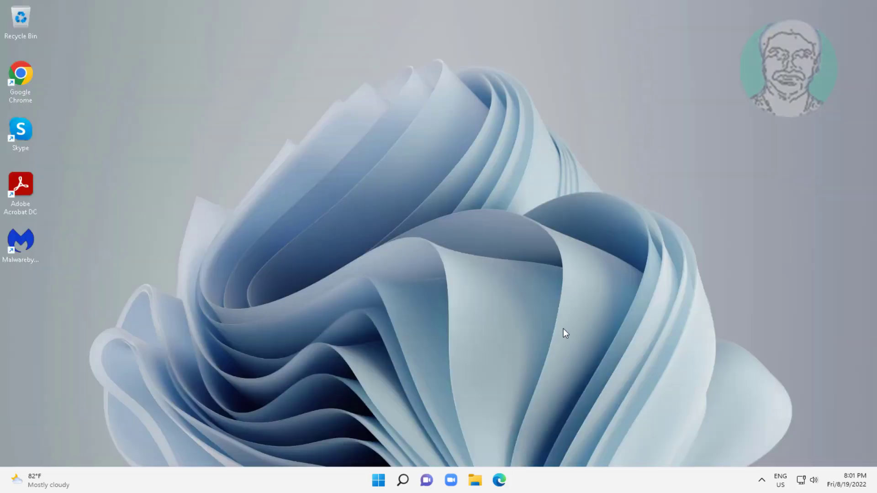
click(409, 481)
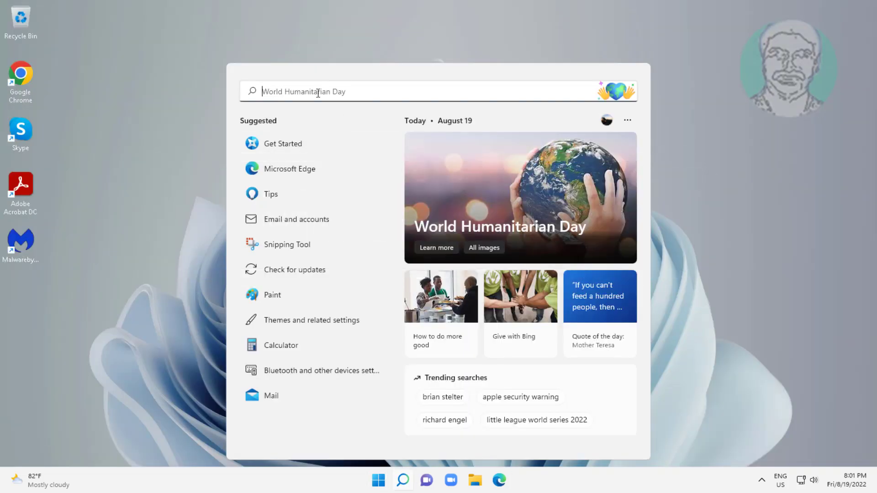
text(m)
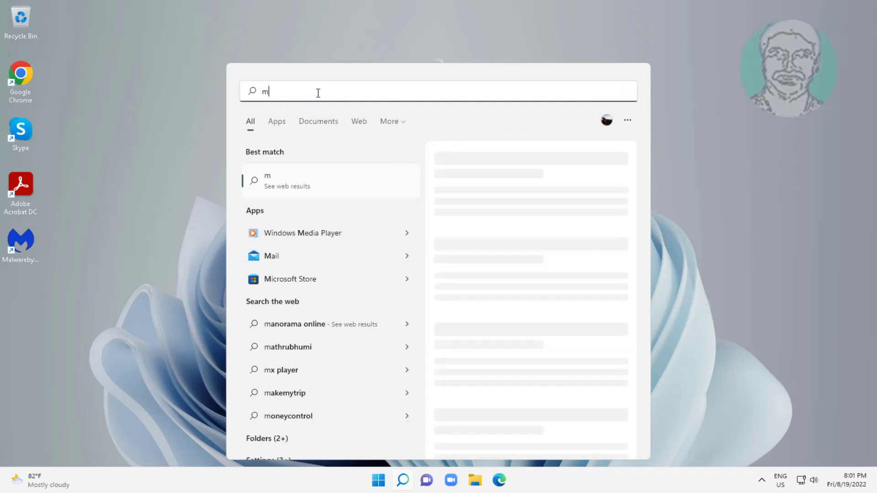
text(scon)
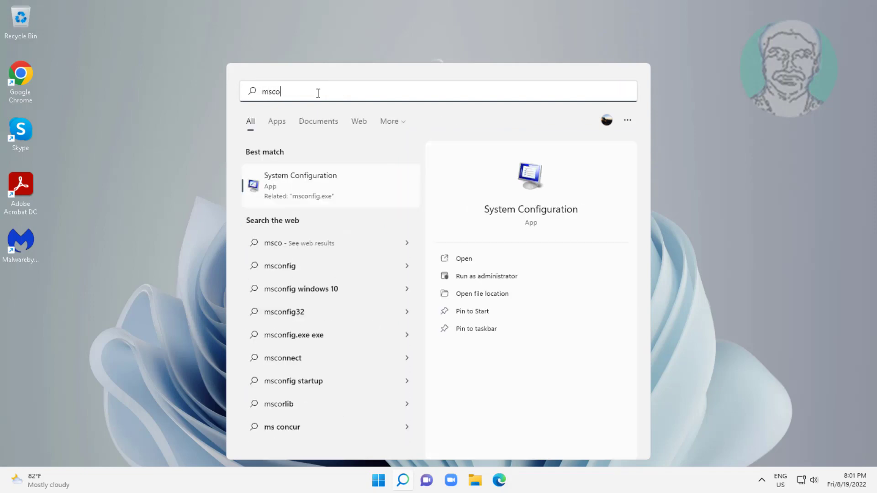
text(fi)
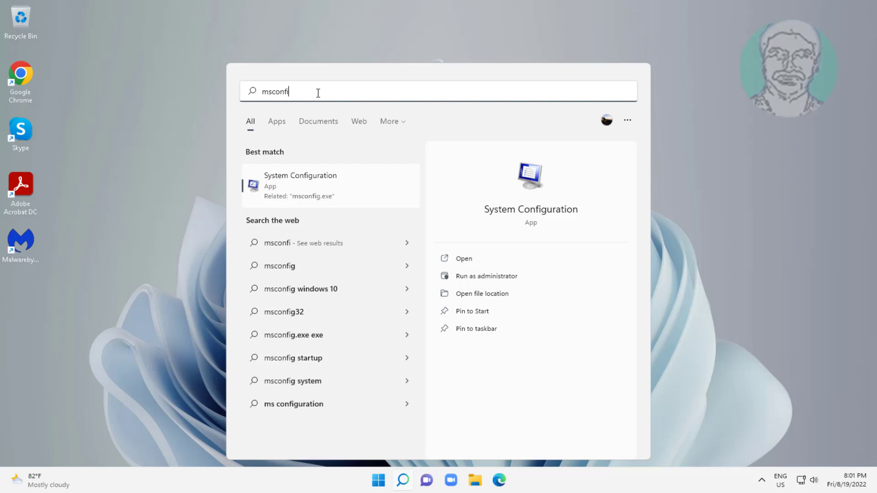
Hide Microsoft services, disable all remaining services, apply, and close System Configuration.
click(294, 179)
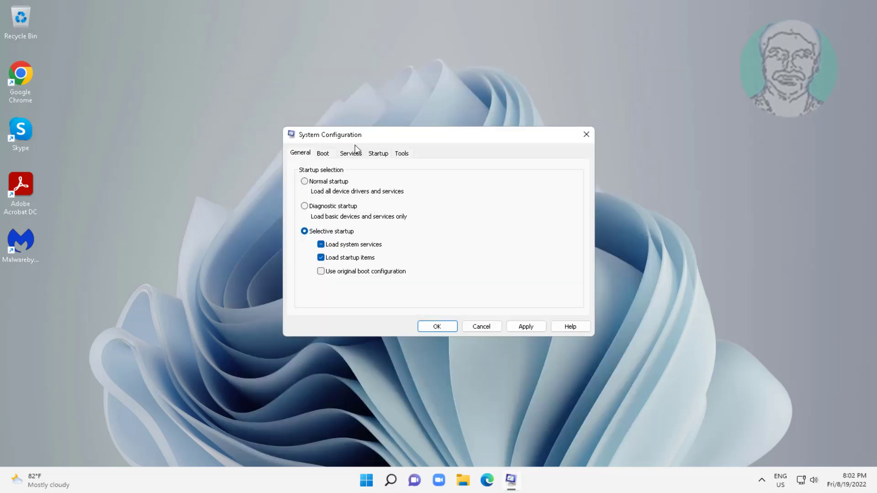
click(352, 154)
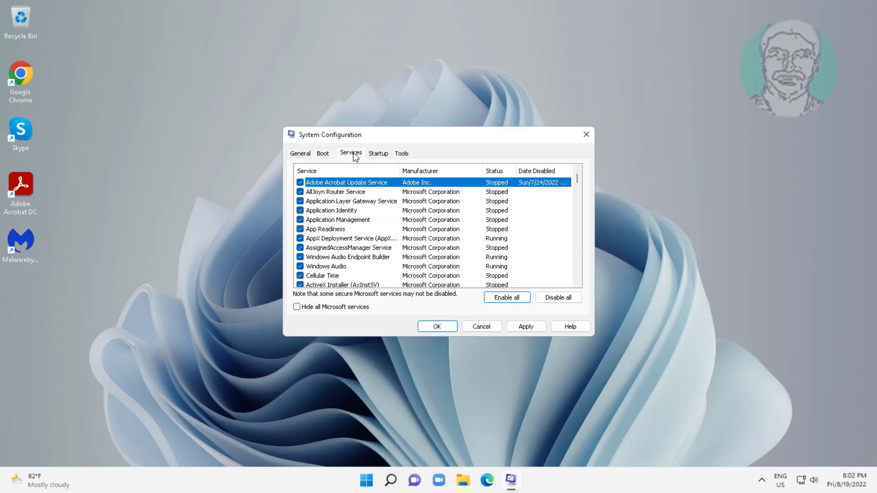
click(298, 307)
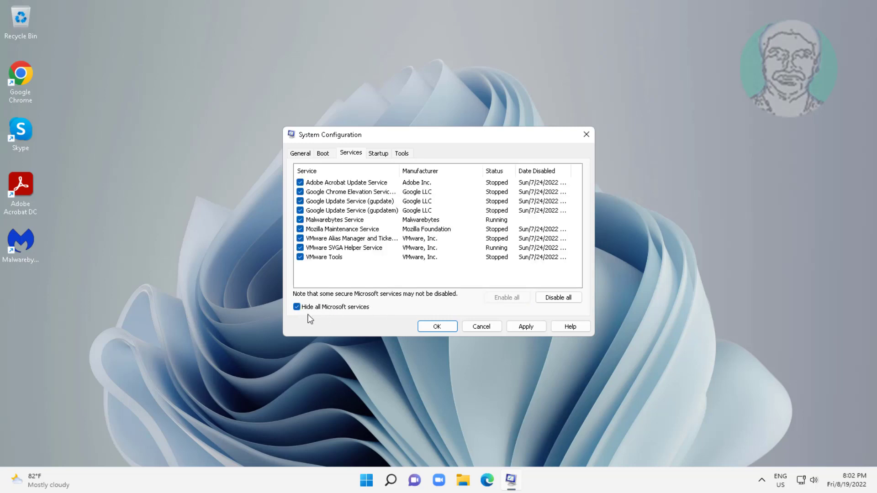
click(573, 297)
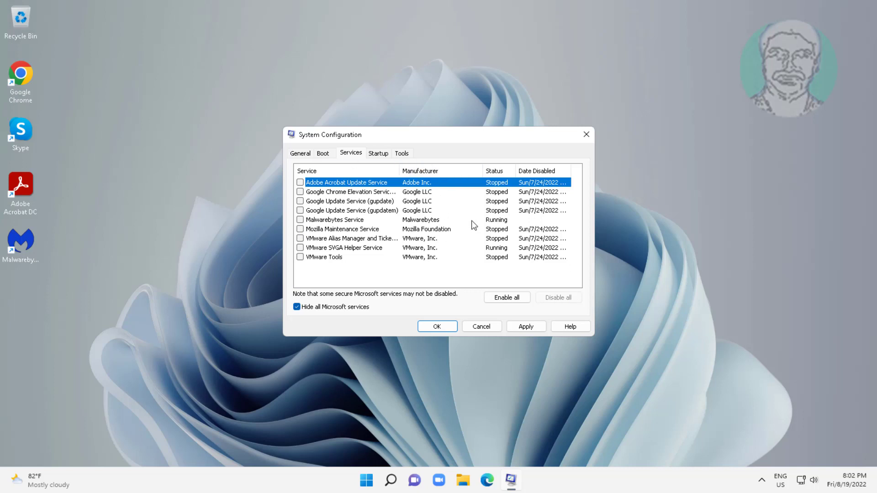
click(538, 327)
click(425, 328)
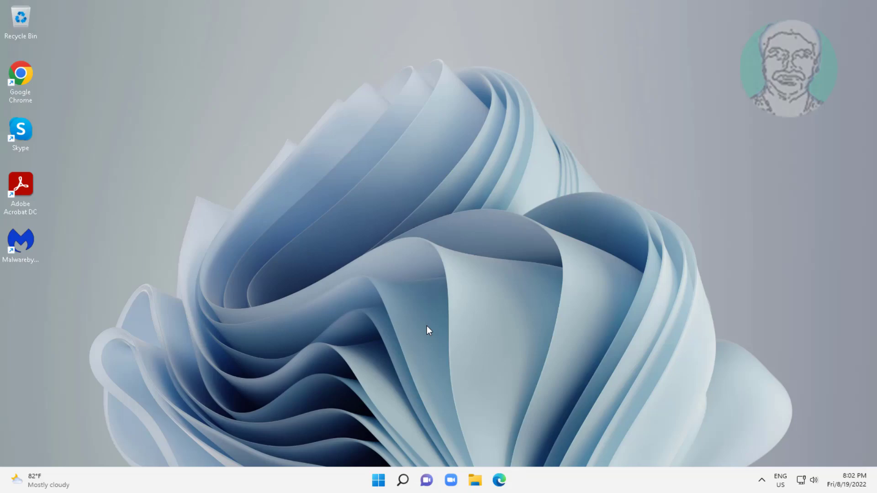